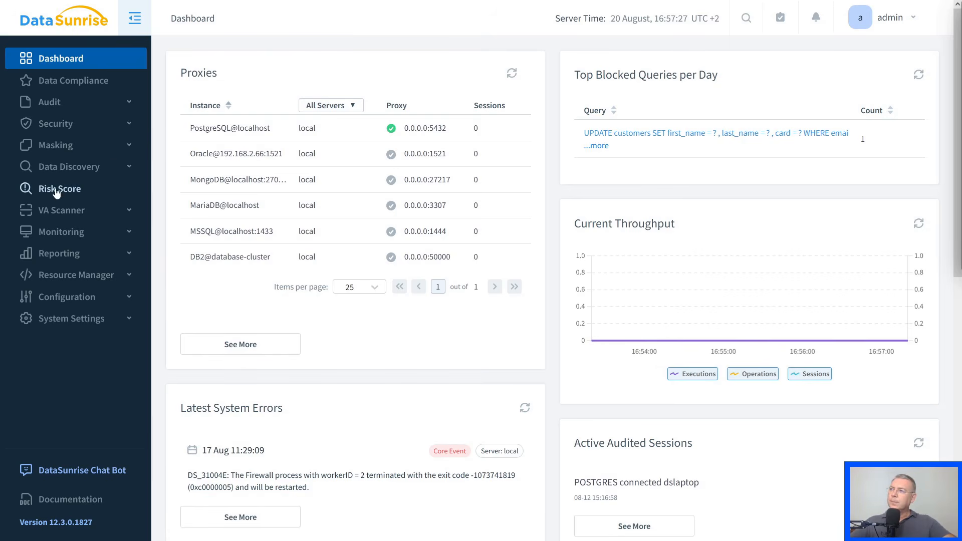
# - Open the periodic data discovery tasks and review the settings and past runs of the AI Score in files task
pyautogui.click(131, 166)
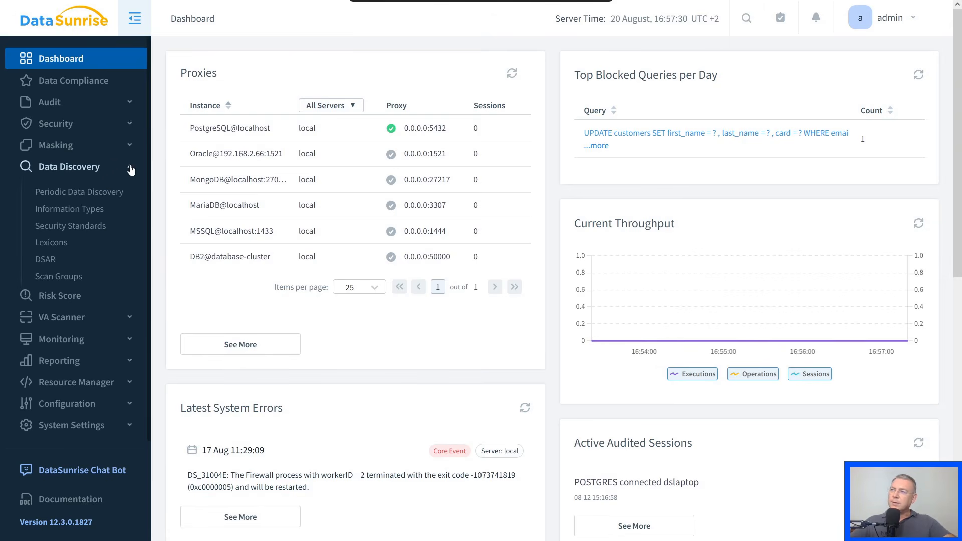
pyautogui.click(67, 194)
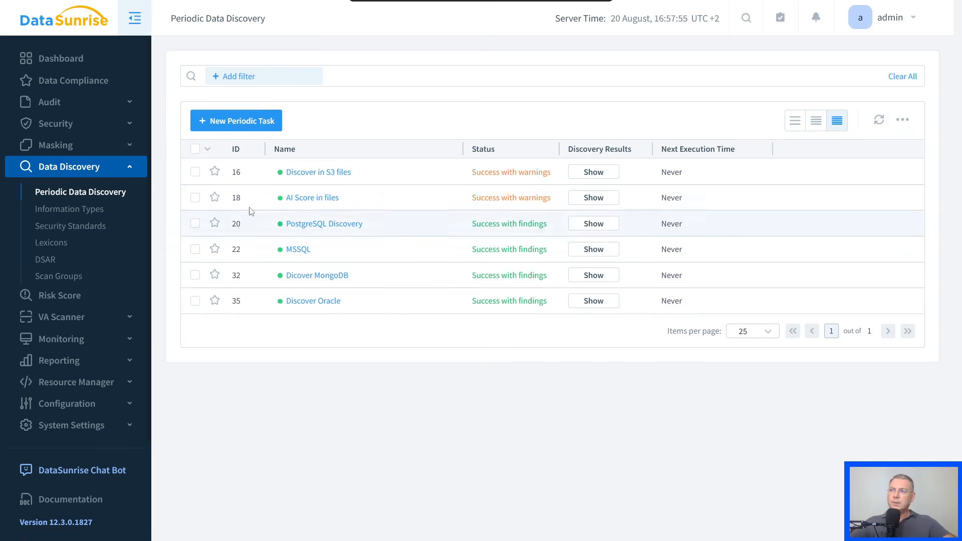
pyautogui.click(310, 199)
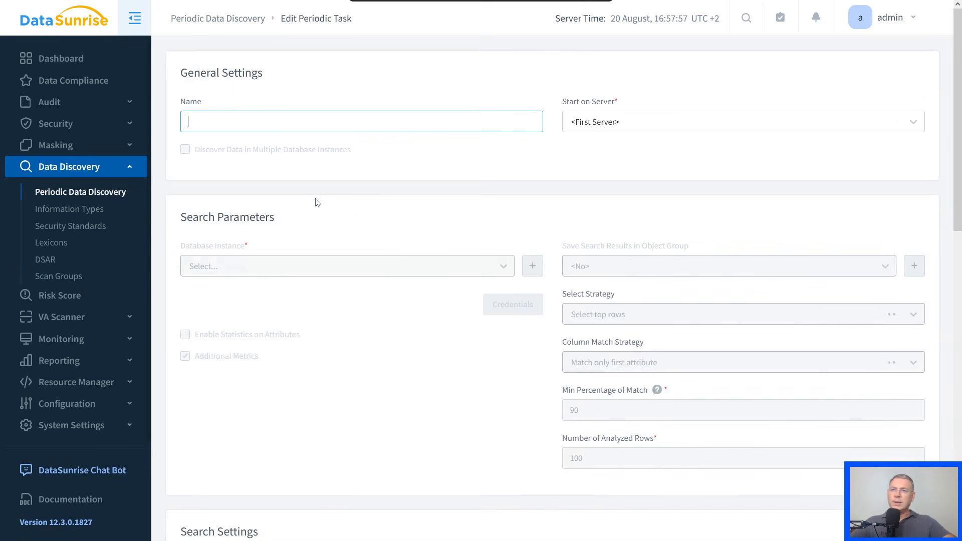
pyautogui.scroll(-8, 415, 225)
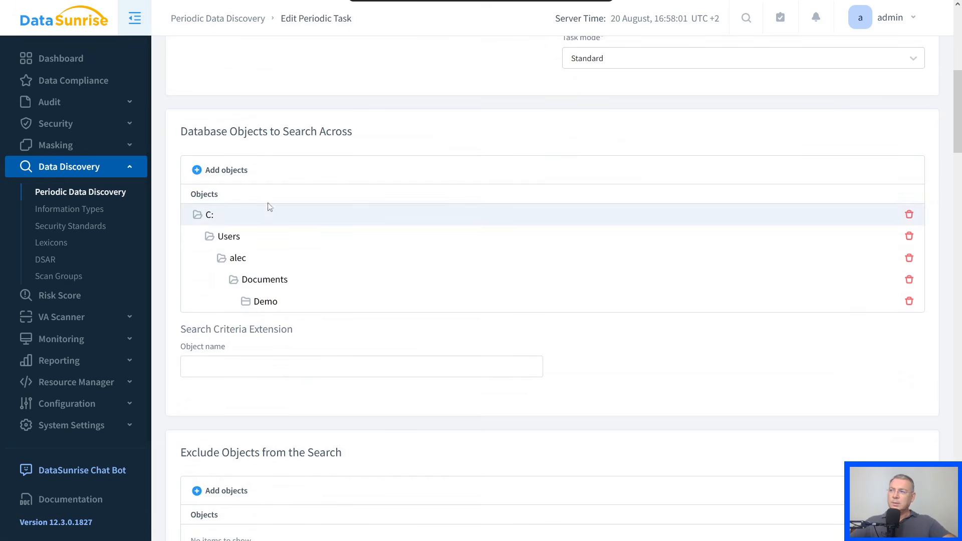
pyautogui.scroll(-14, 434, 329)
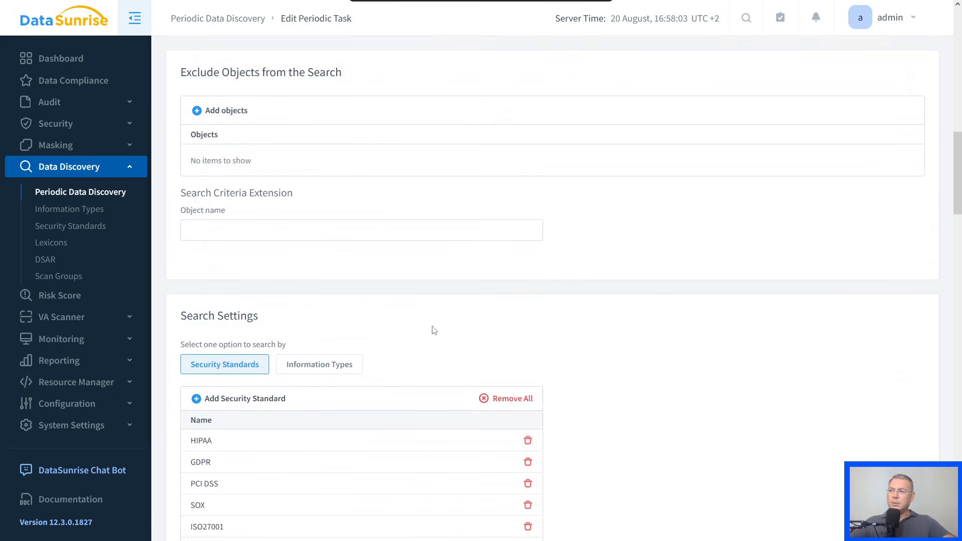
pyautogui.scroll(-20, 434, 330)
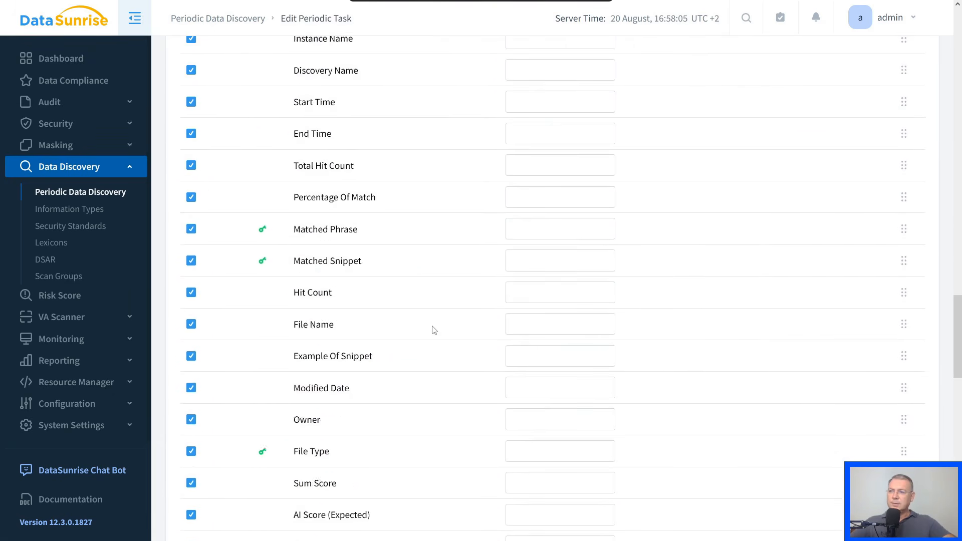
pyautogui.scroll(-12, 434, 330)
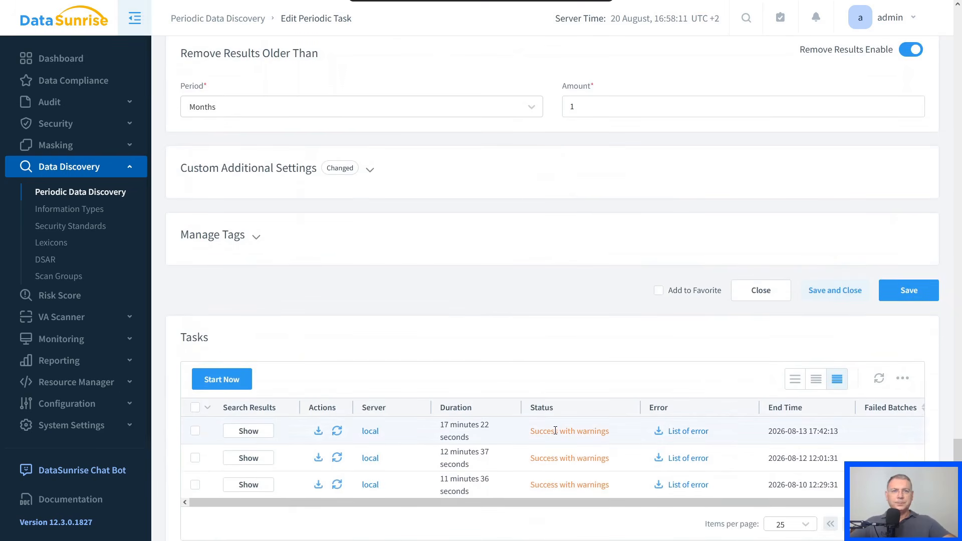
# - Return to the periodic discovery list and review the PostgreSQL Discovery task's settings and past runs
pyautogui.click(100, 190)
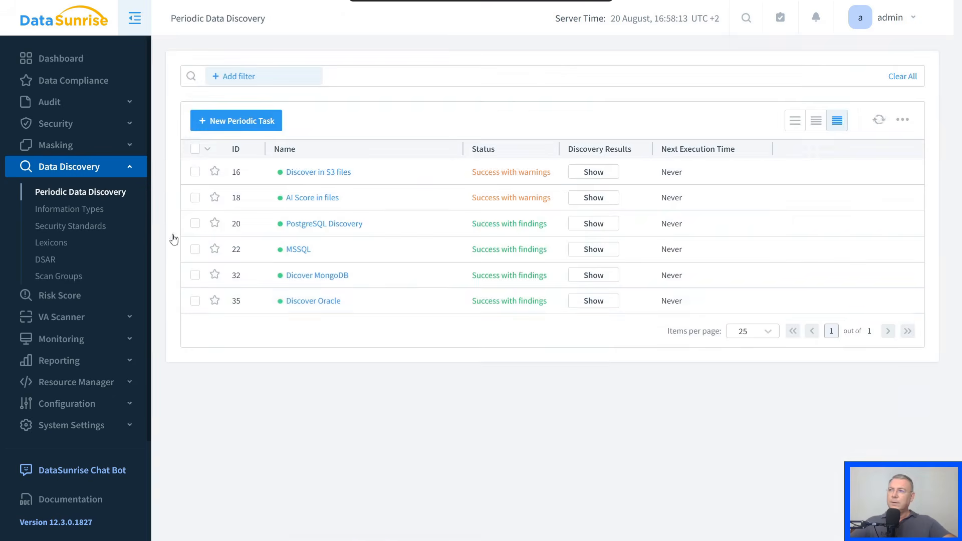
pyautogui.click(306, 226)
pyautogui.scroll(-5, 480, 229)
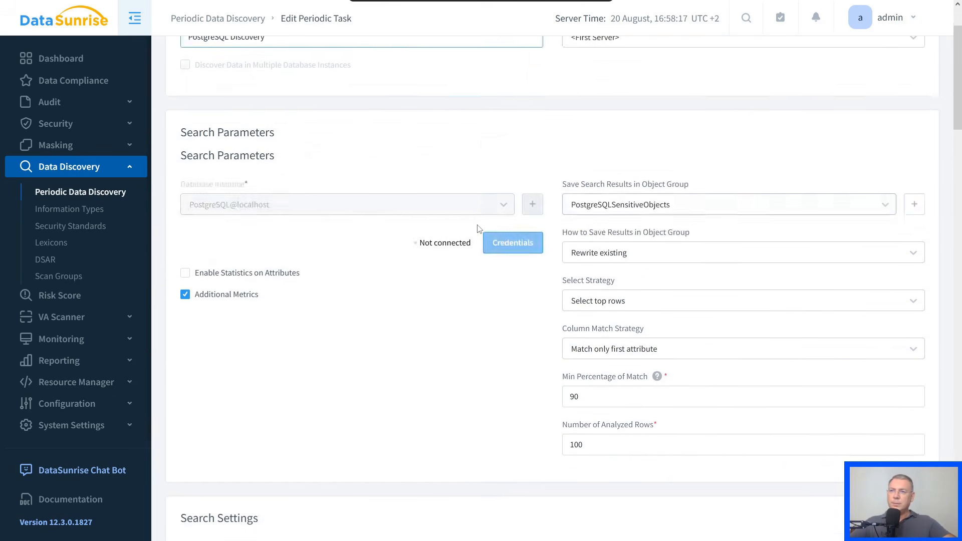
pyautogui.scroll(-10, 480, 229)
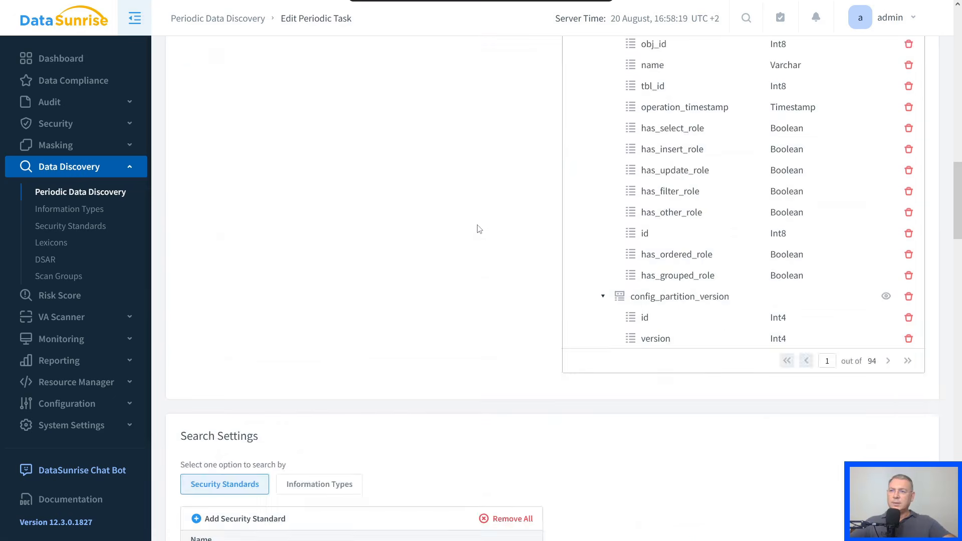
pyautogui.scroll(-20, 480, 229)
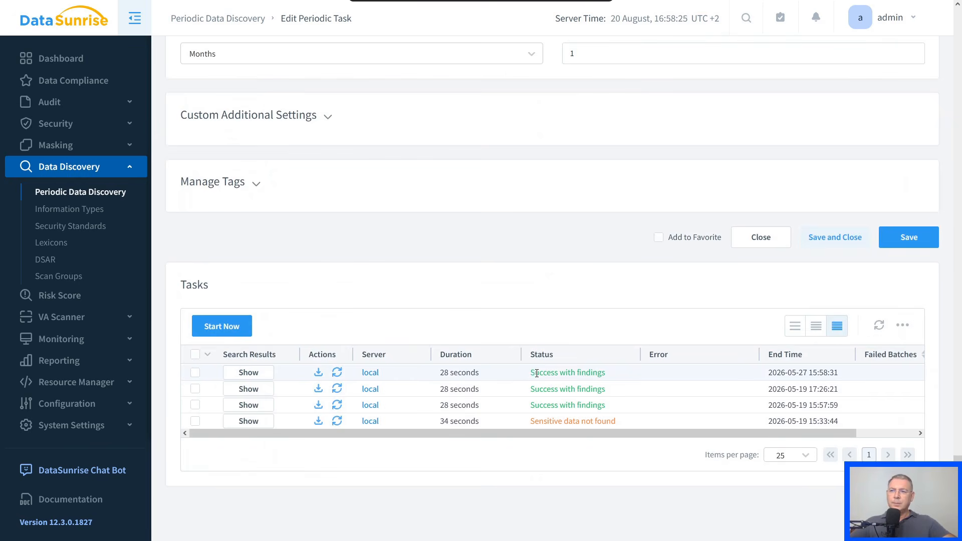
# - Return to the periodic discovery list and review the MSSQL task's searched objects, settings and past runs
pyautogui.click(71, 193)
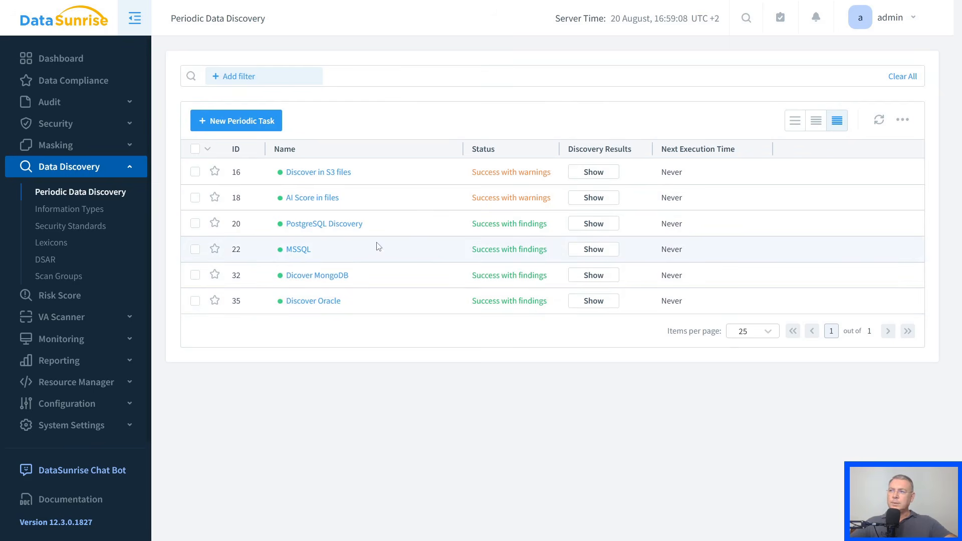
pyautogui.click(299, 249)
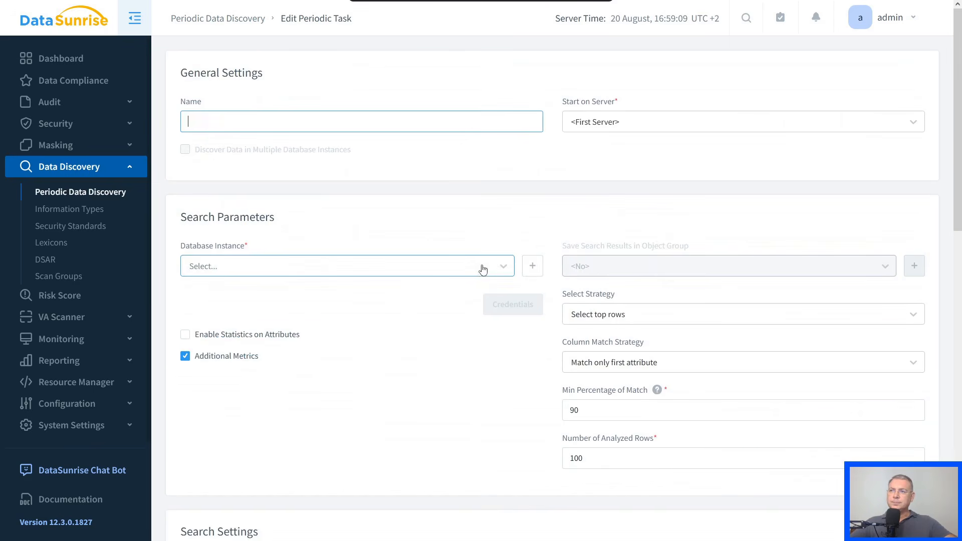
pyautogui.scroll(-4, 506, 233)
pyautogui.scroll(-20, 506, 233)
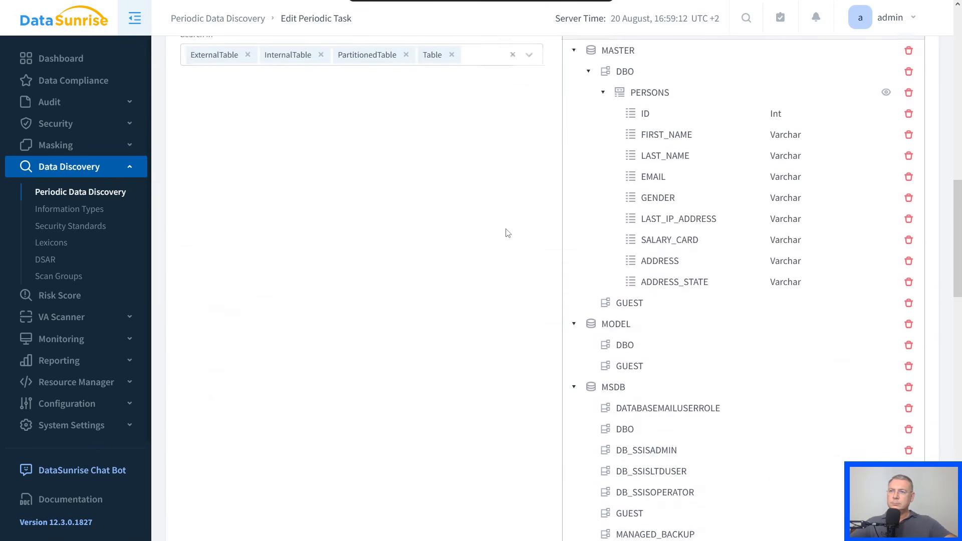
pyautogui.scroll(-10, 506, 233)
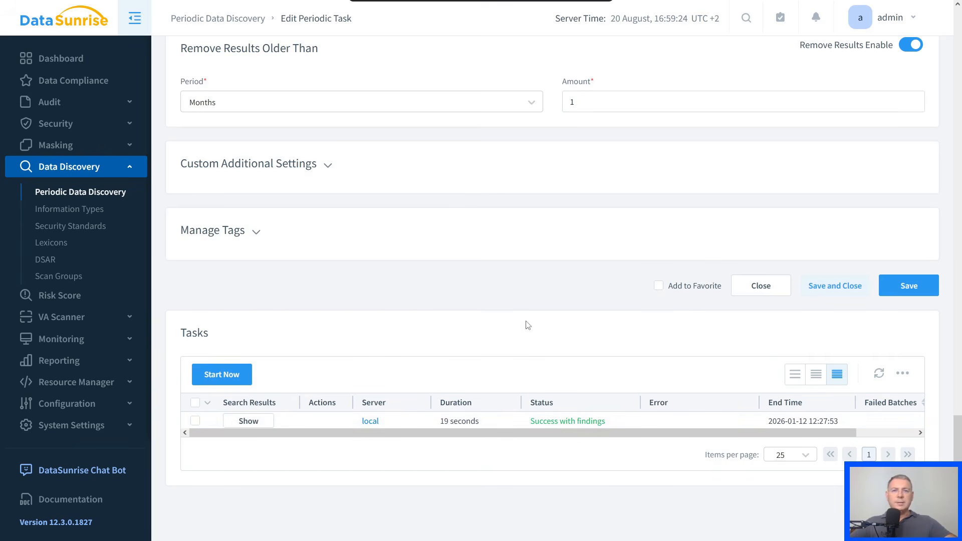
pyautogui.click(58, 295)
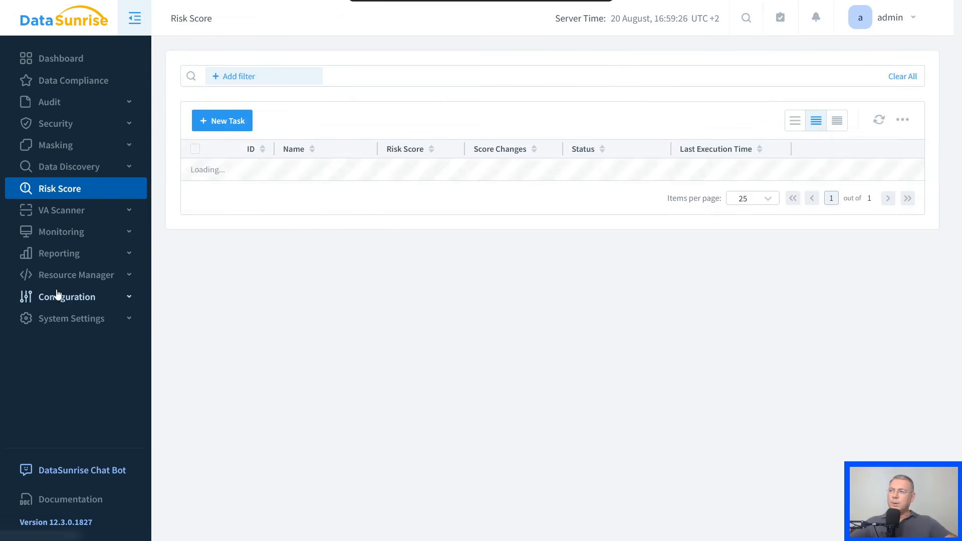
pyautogui.click(217, 124)
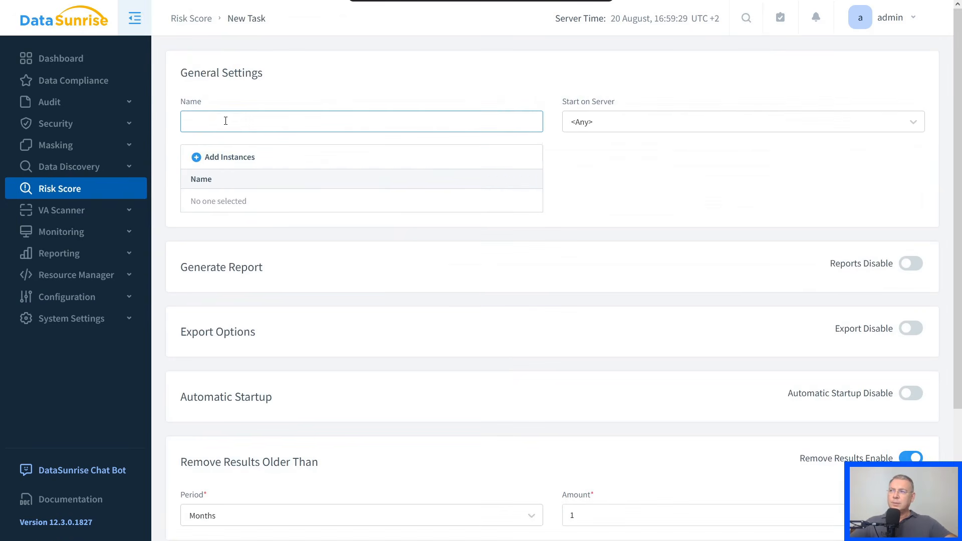
pyautogui.click(225, 157)
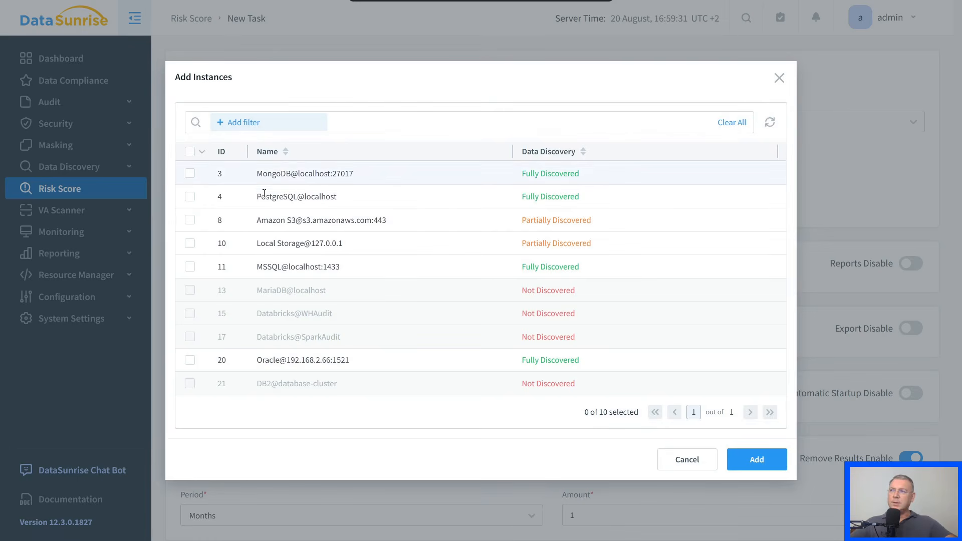
pyautogui.click(192, 201)
pyautogui.click(190, 244)
pyautogui.click(190, 267)
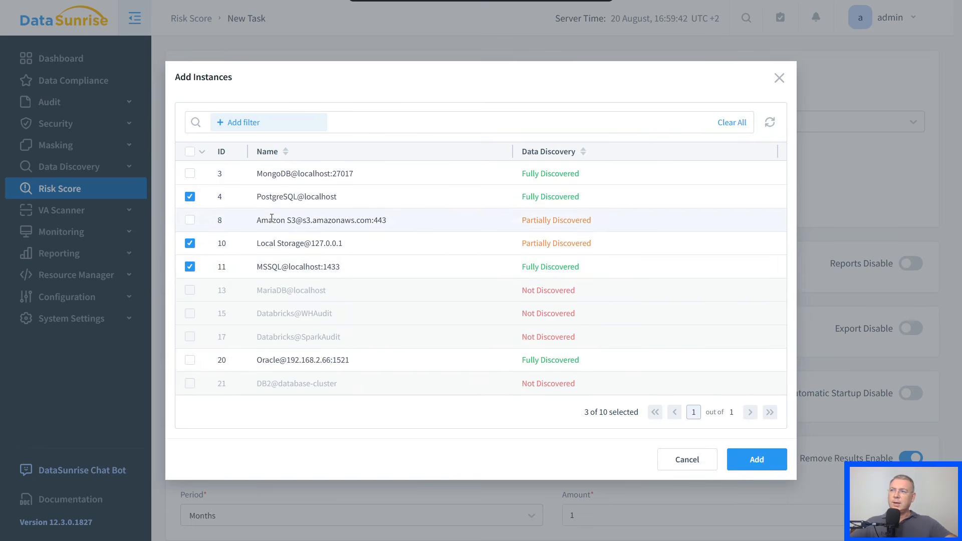
pyautogui.click(756, 459)
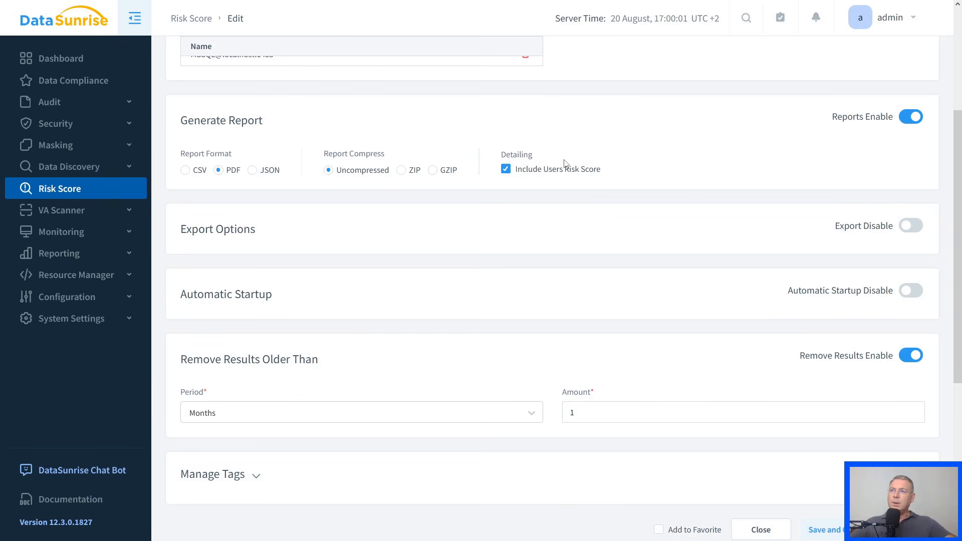
# - Examine the All instances Risk Score task's instances, report format, detailing, export, automatic startup, result retention and past runs
pyautogui.scroll(4, 570, 205)
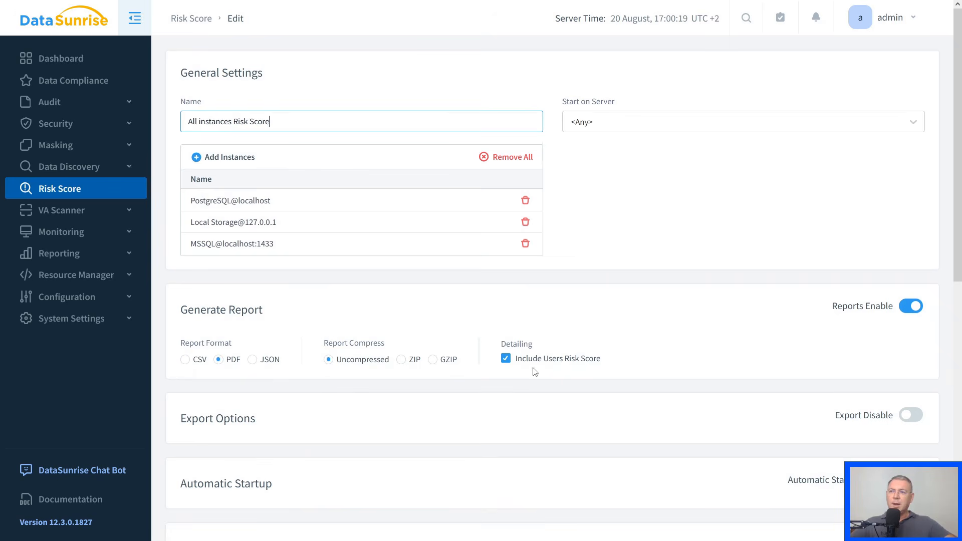
pyautogui.scroll(-2, 595, 331)
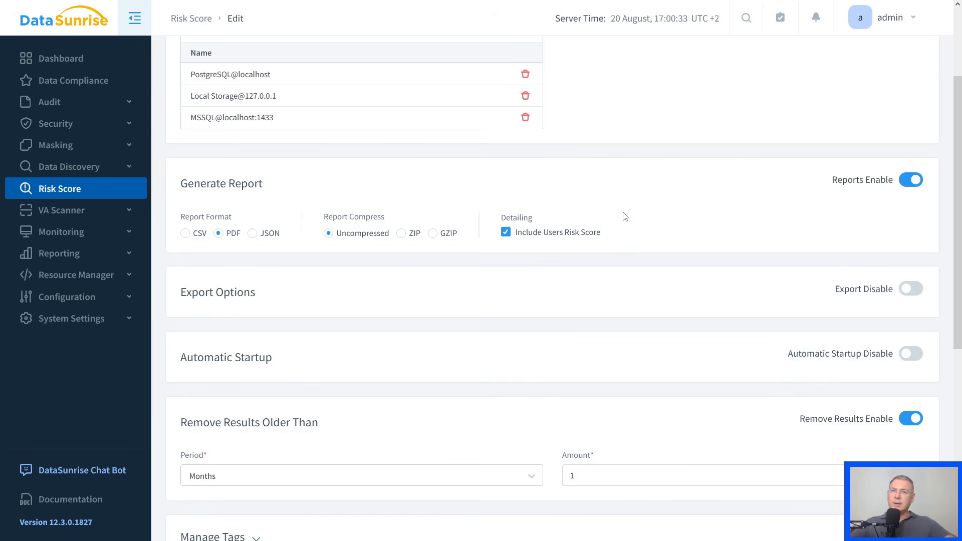
pyautogui.scroll(-2, 624, 216)
pyautogui.scroll(-2, 625, 220)
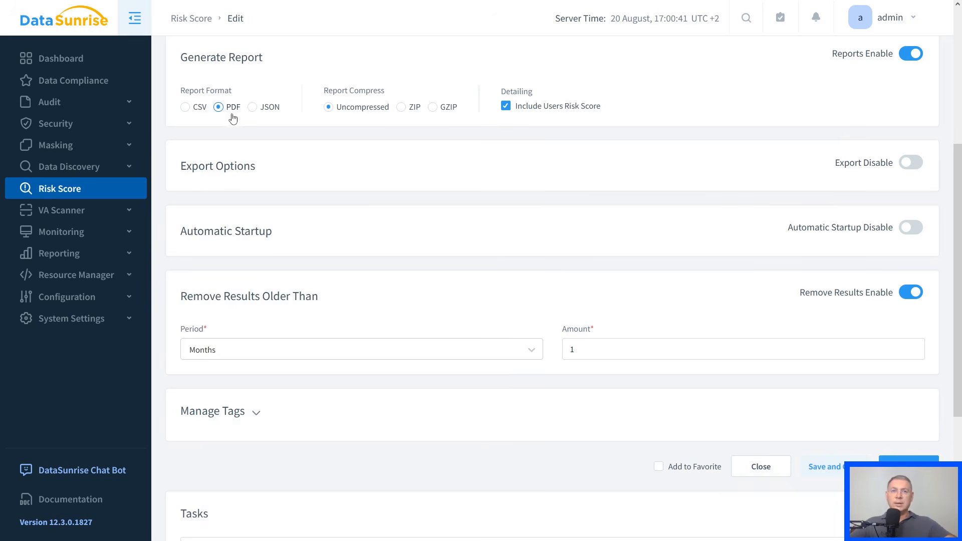
pyautogui.scroll(-4, 357, 198)
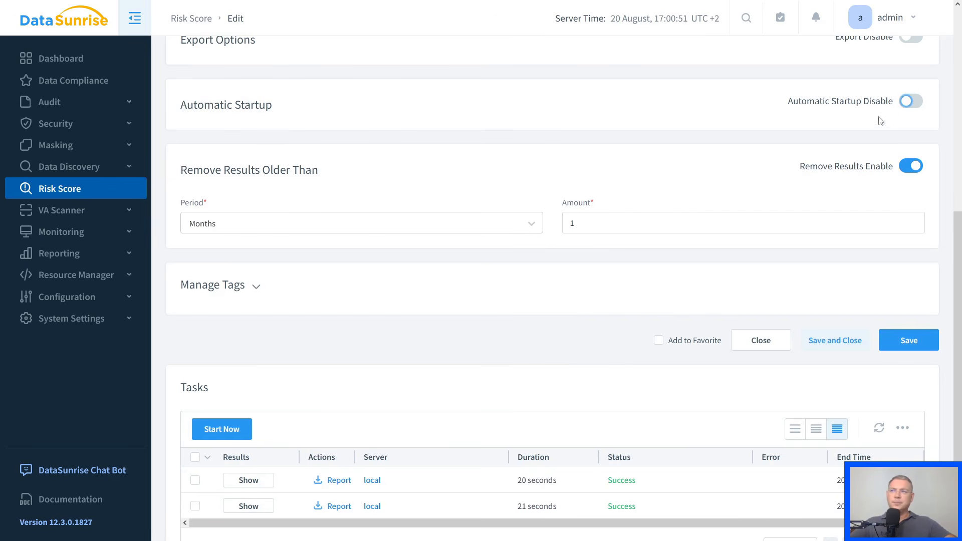
pyautogui.scroll(-1, 448, 208)
pyautogui.scroll(-1, 447, 208)
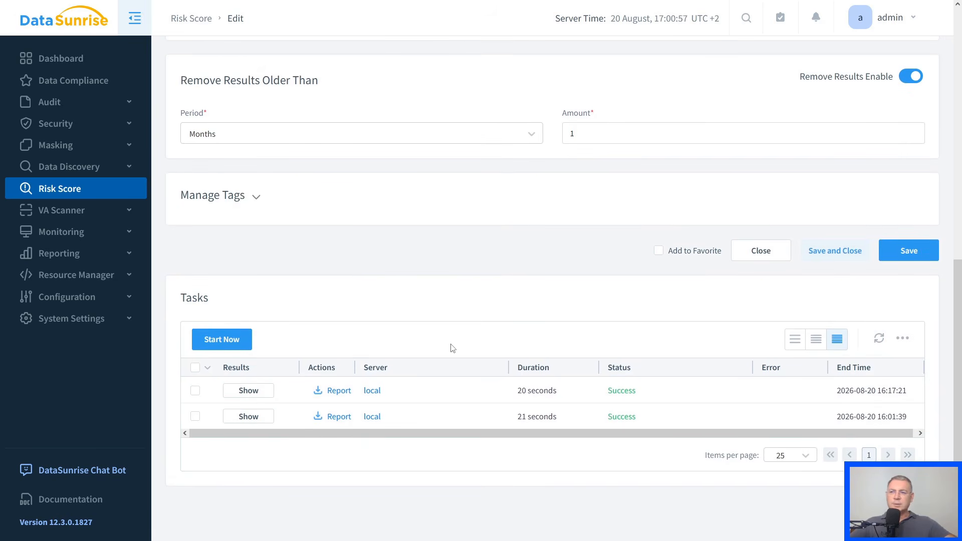
pyautogui.scroll(1, 267, 240)
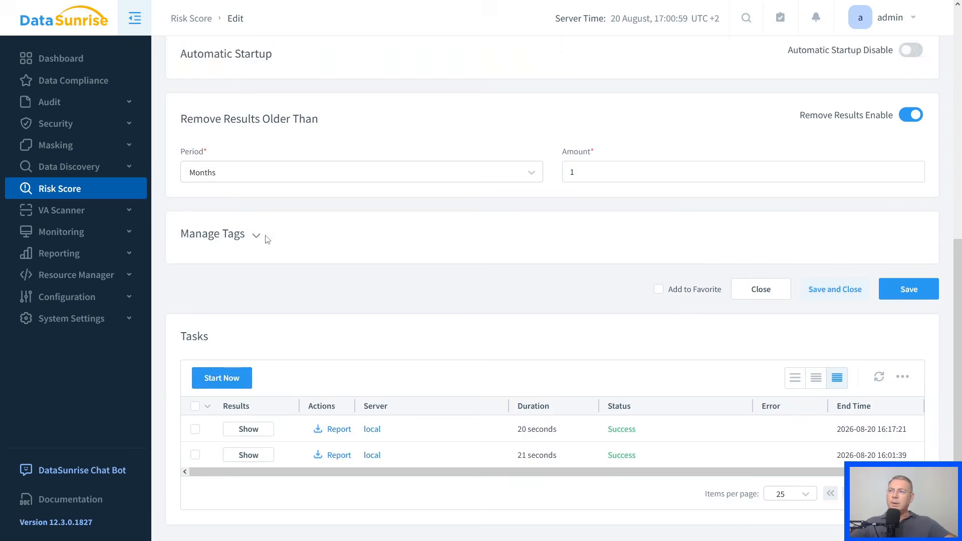
pyautogui.scroll(8, 267, 240)
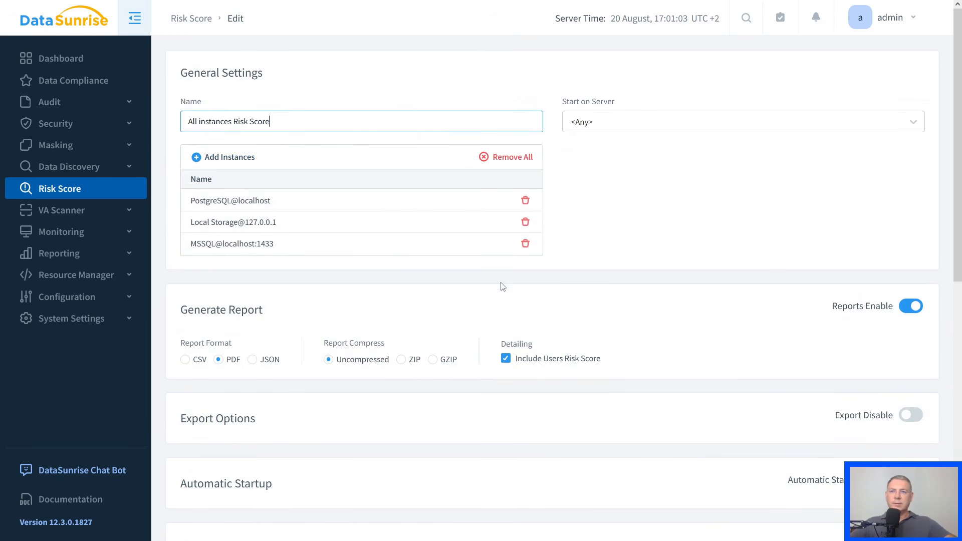
# - Run the All instances Risk Score task immediately
pyautogui.scroll(-4, 482, 280)
pyautogui.scroll(-6, 481, 280)
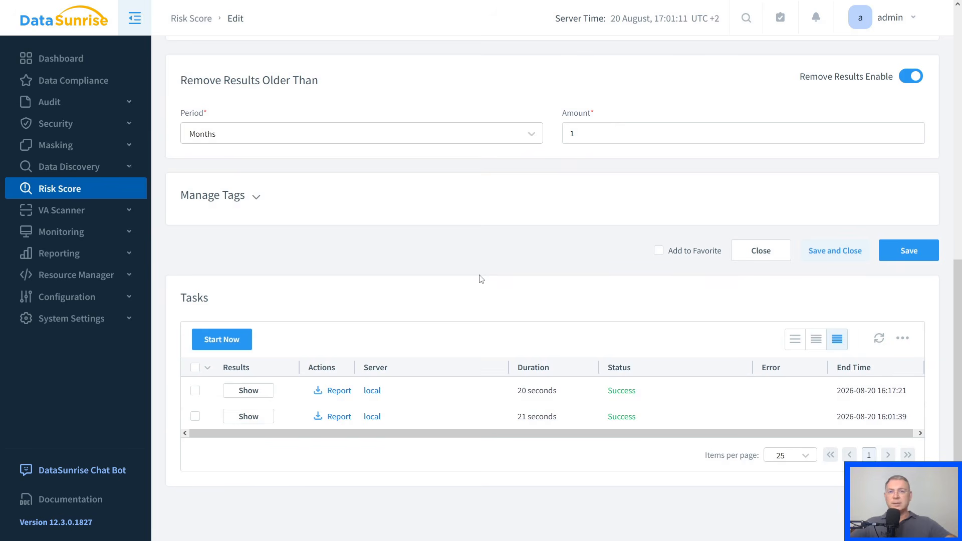
pyautogui.click(231, 339)
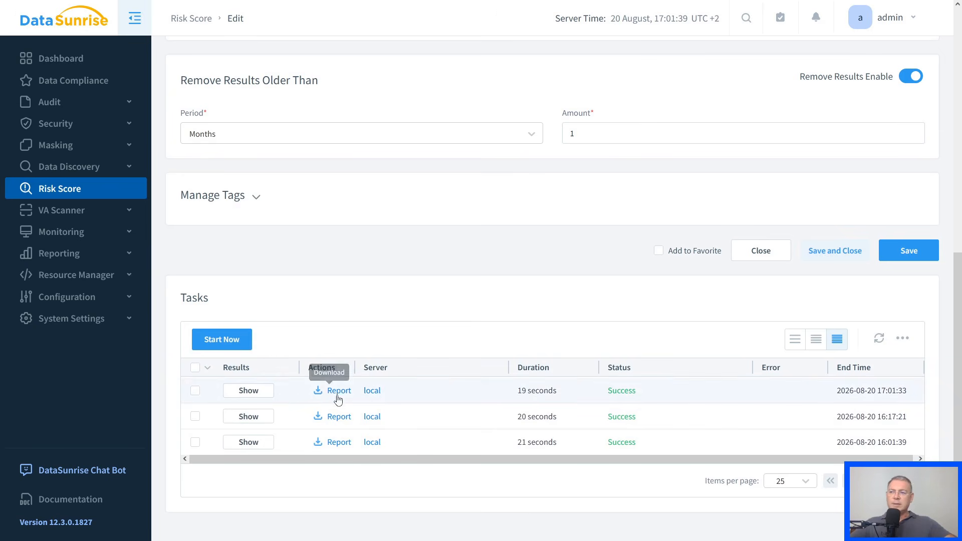
# - Open the newest run's results, review the risk level summary and scored objects, and sort the objects by ascending risk score
pyautogui.click(248, 391)
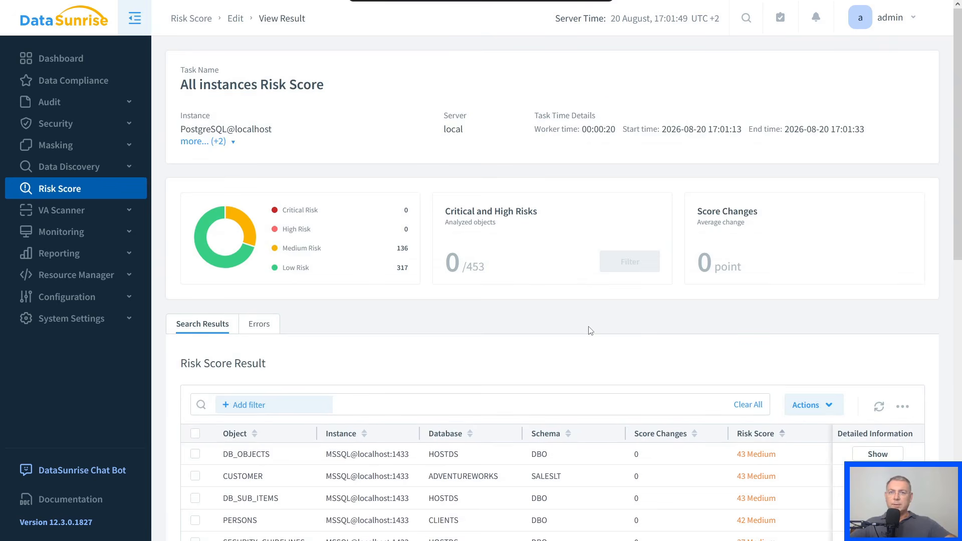
pyautogui.scroll(-3, 553, 300)
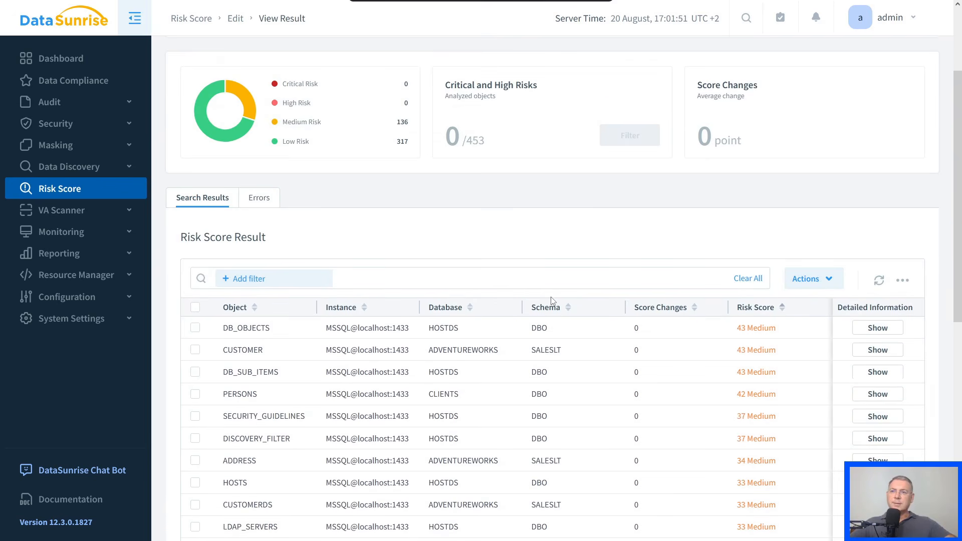
pyautogui.scroll(-3, 549, 301)
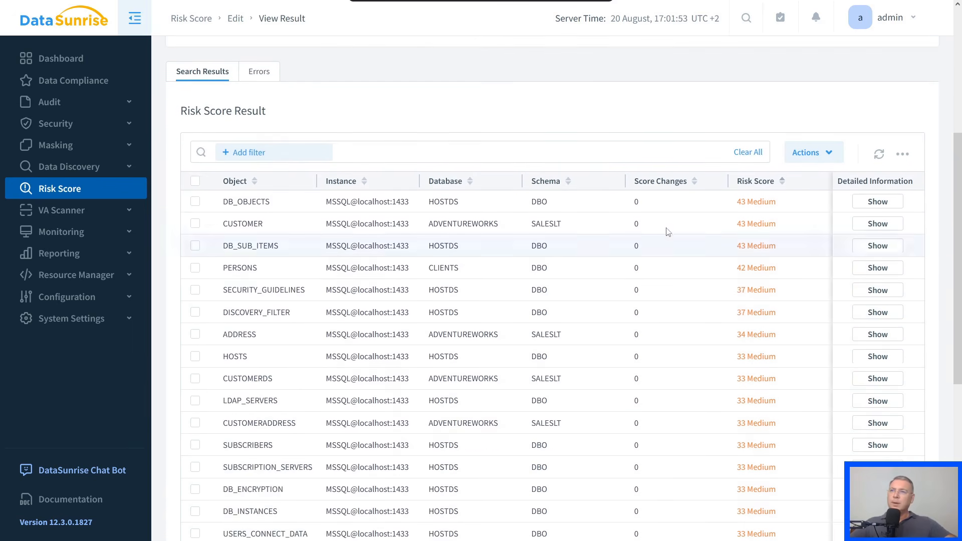
pyautogui.scroll(6, 395, 214)
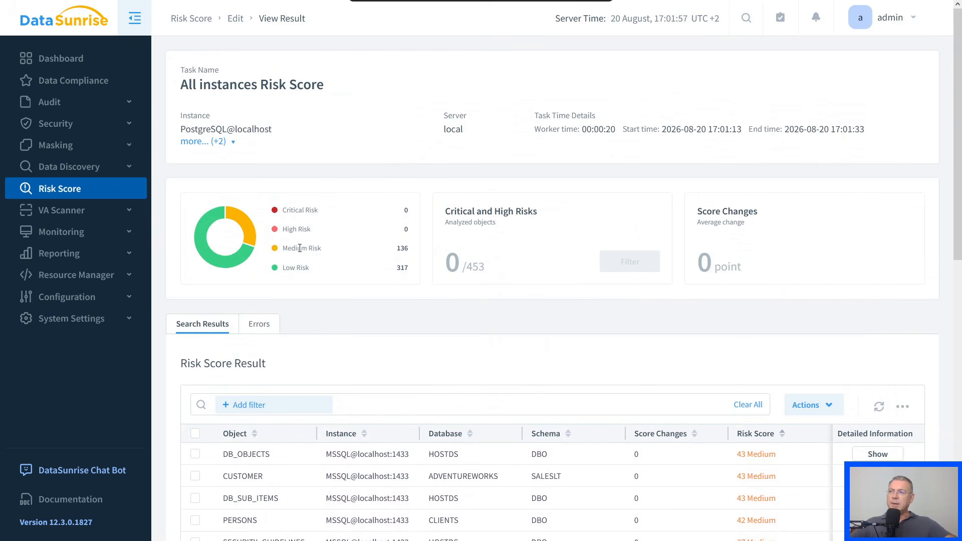
pyautogui.scroll(-4, 443, 278)
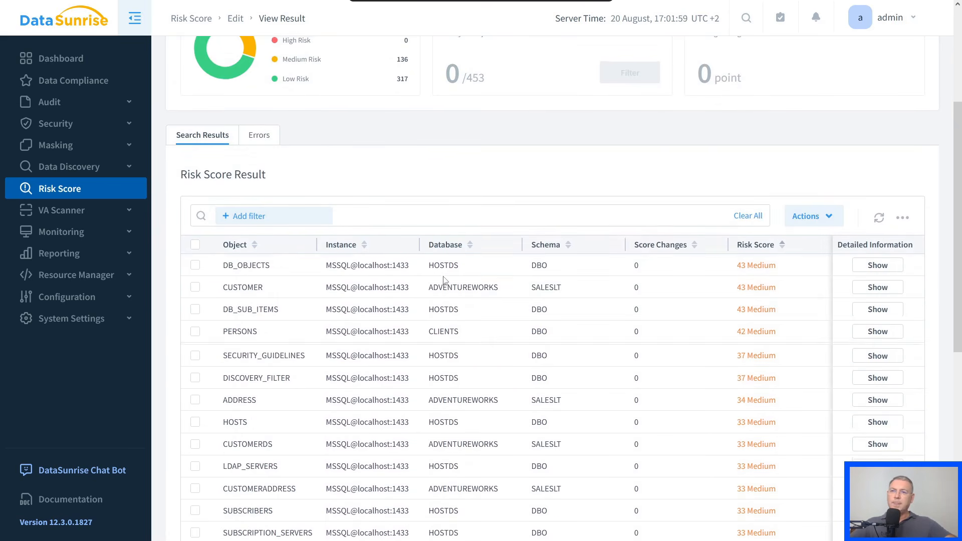
pyautogui.click(783, 245)
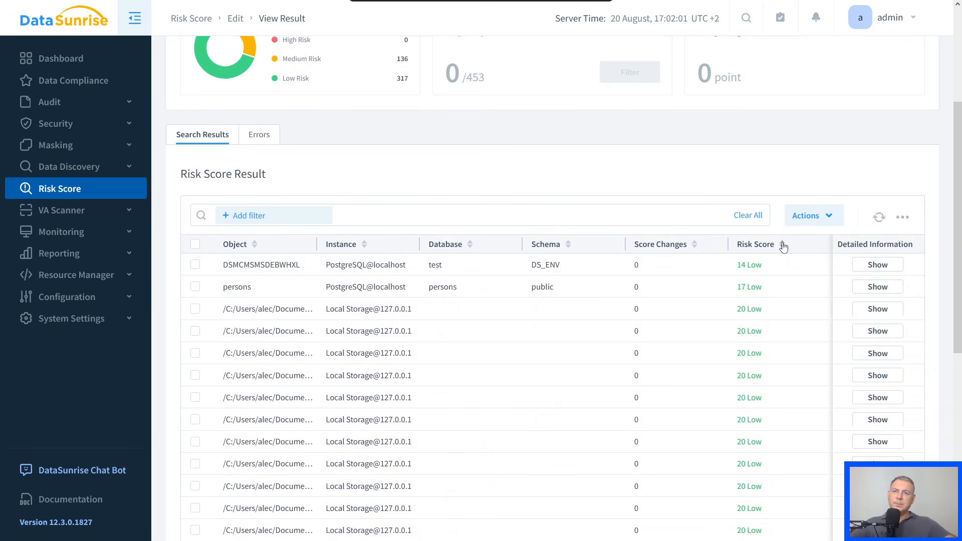
# - Sort the scored objects by descending risk score, examine the user scores and table columns of DB_SUB_ITEMS, and return to the results
pyautogui.click(783, 246)
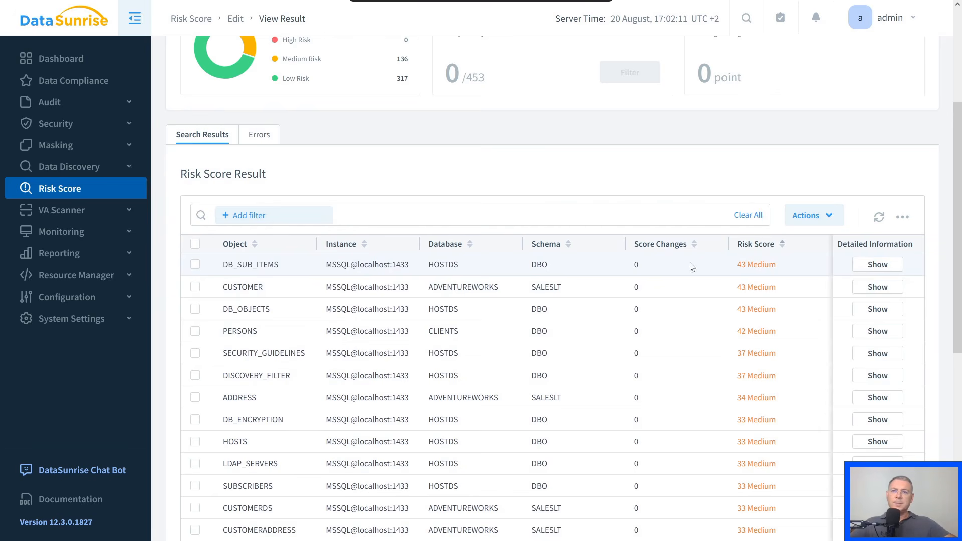
pyautogui.click(877, 266)
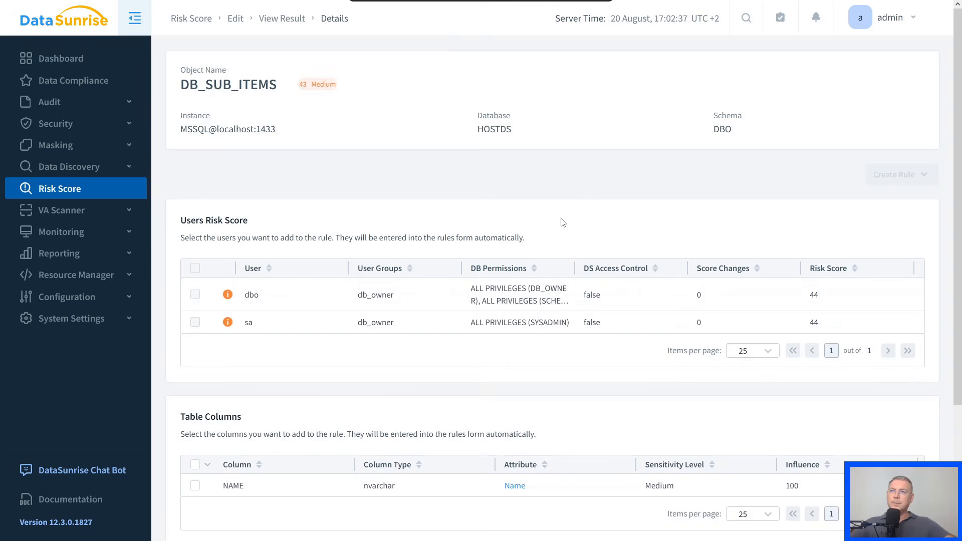
pyautogui.hotkey('alt', 'Left')
pyautogui.scroll(-2, 573, 308)
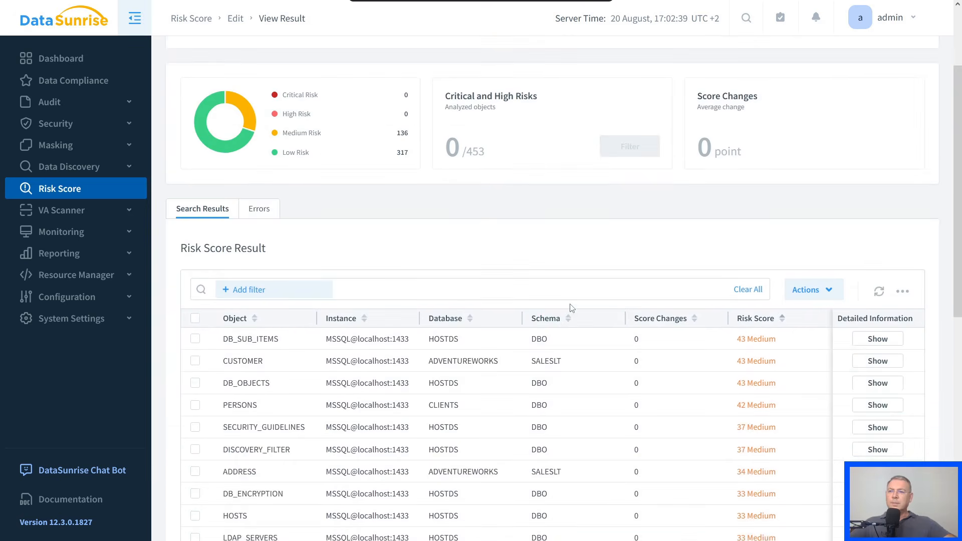
pyautogui.scroll(-2, 572, 309)
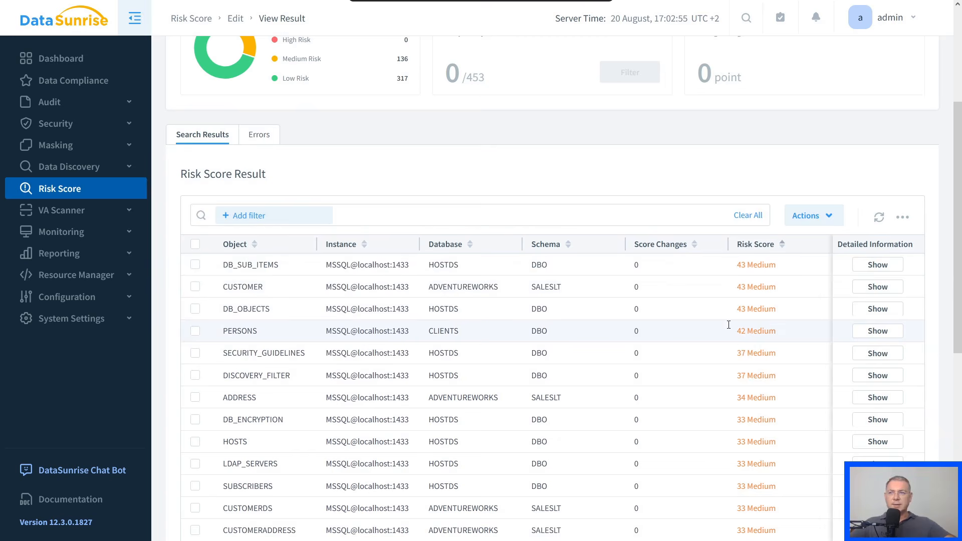
# - Open the PDF report of the newest All instances Risk Score run, review its per-object results, and close it
pyautogui.hotkey('alt', 'Left')
pyautogui.scroll(-10, 426, 271)
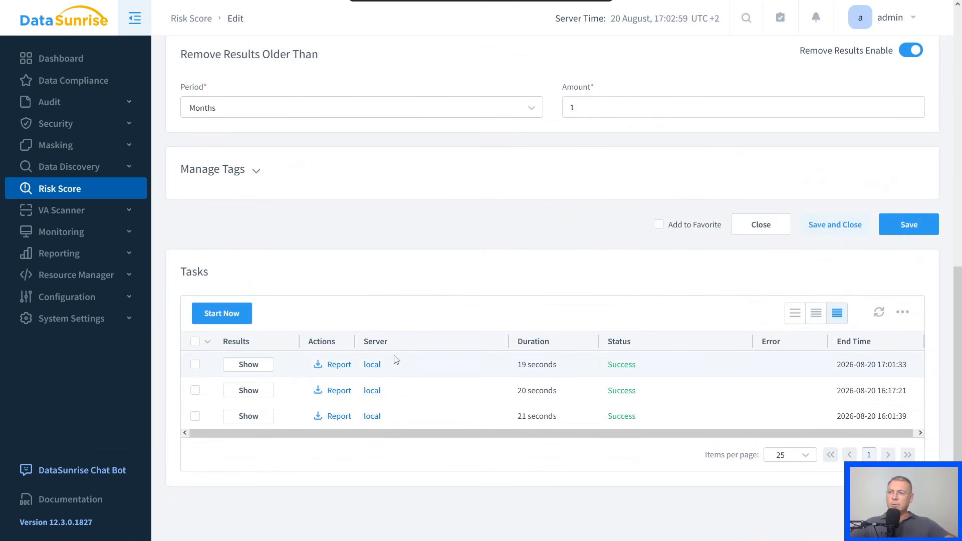
pyautogui.click(339, 368)
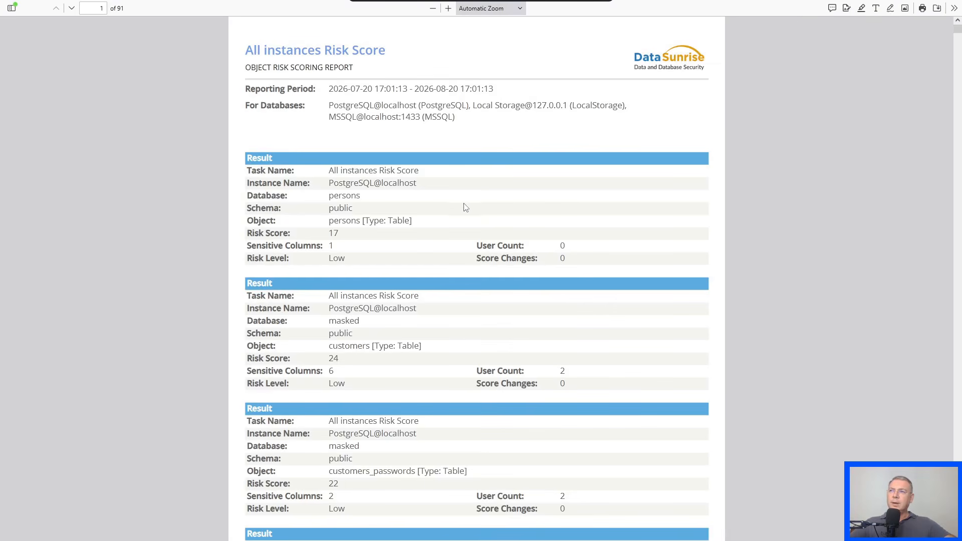
pyautogui.scroll(-3, 459, 207)
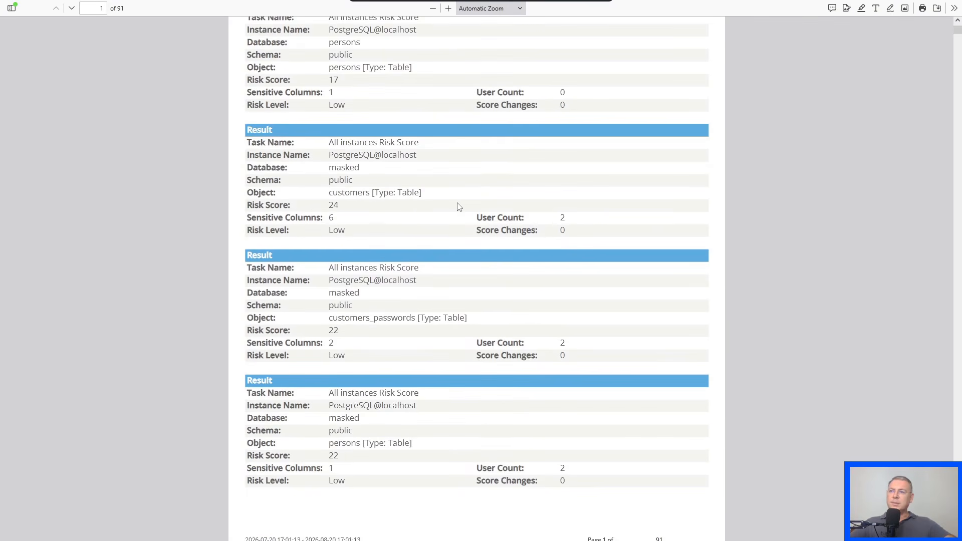
pyautogui.scroll(-4, 459, 207)
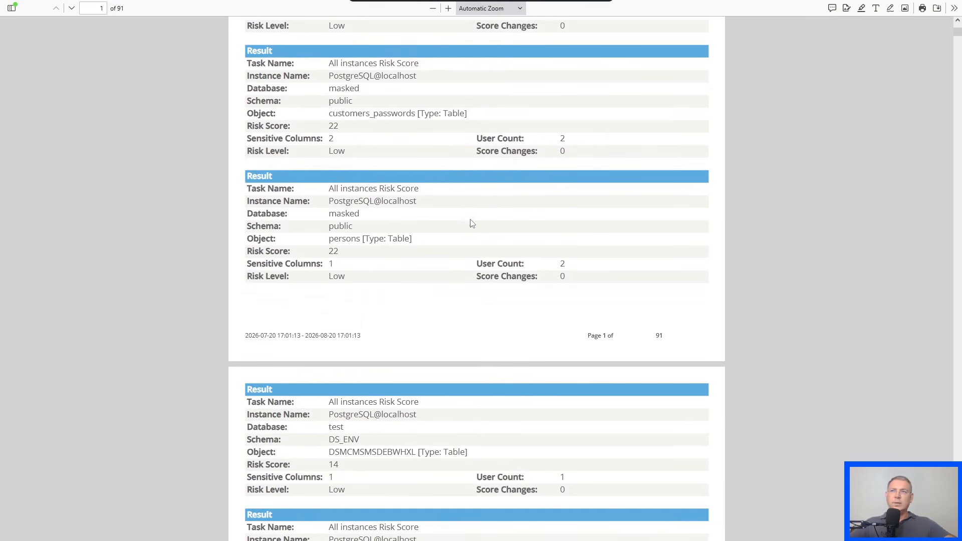
pyautogui.scroll(6, 451, 217)
pyautogui.scroll(1, 451, 217)
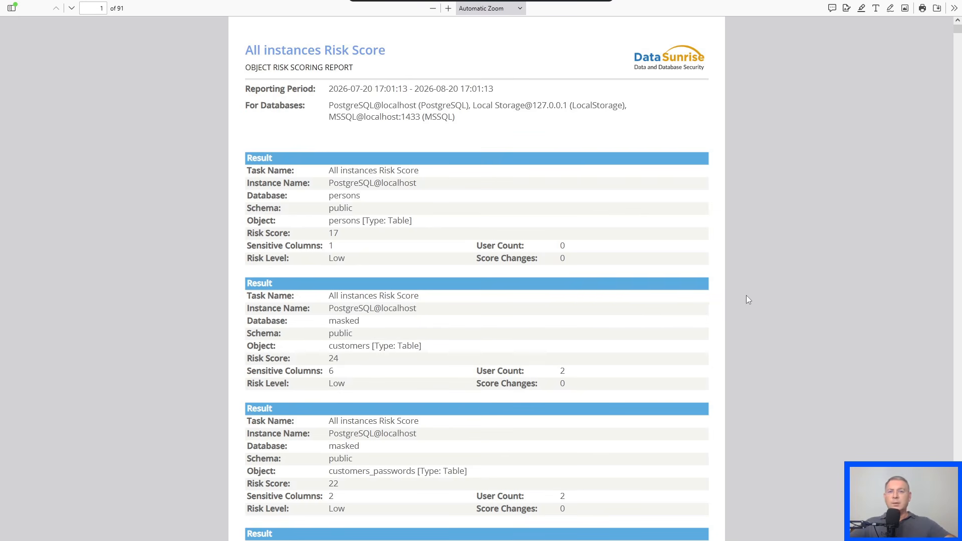
pyautogui.hotkey('ctrl', 'w')
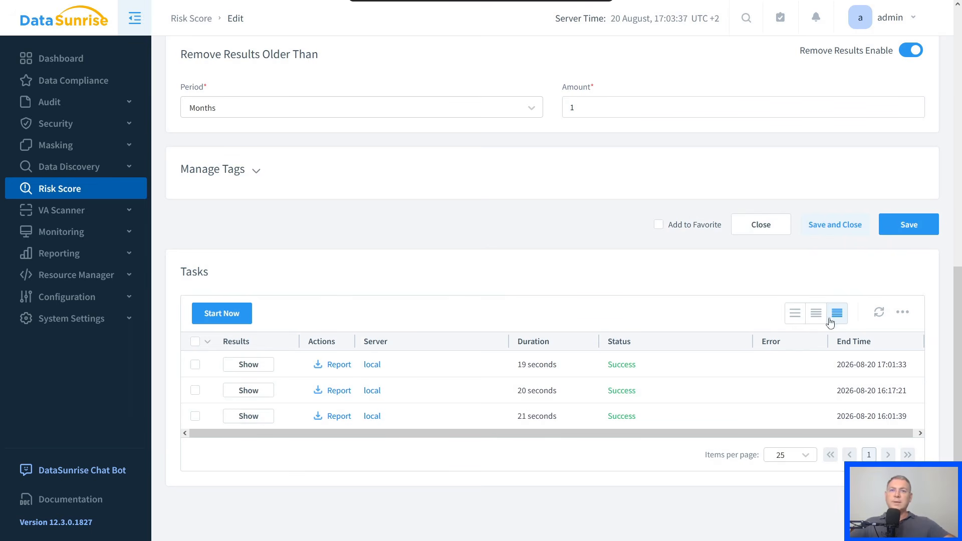
# - Open the dashboard to view its Tasks overview
pyautogui.click(87, 60)
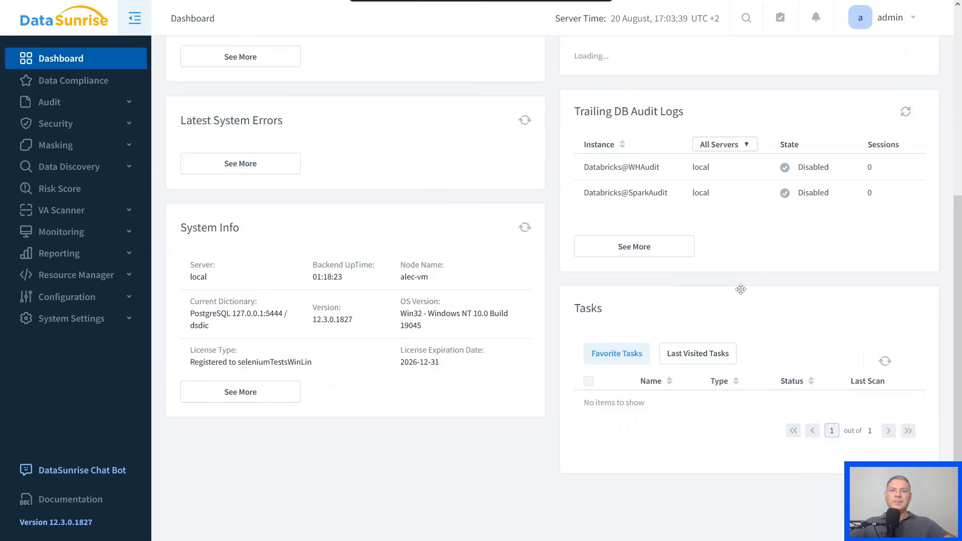